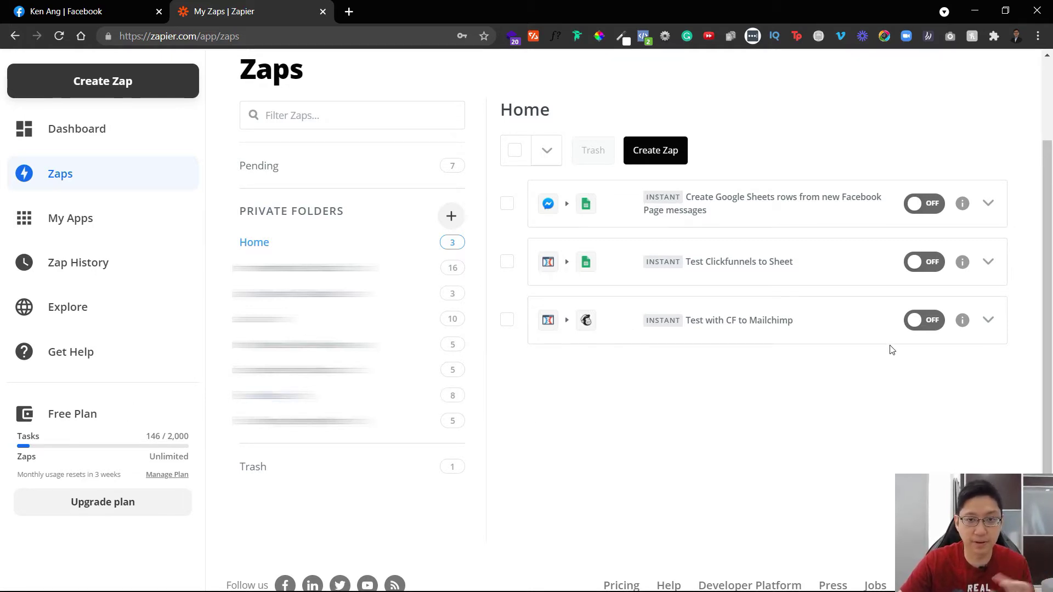
Step: Create a new Zap and name it "Test Facebook Lead with Zapier"
{"action": "scroll", "coordinate": [1009, 304], "scroll_direction": "down", "scroll_amount": 3}
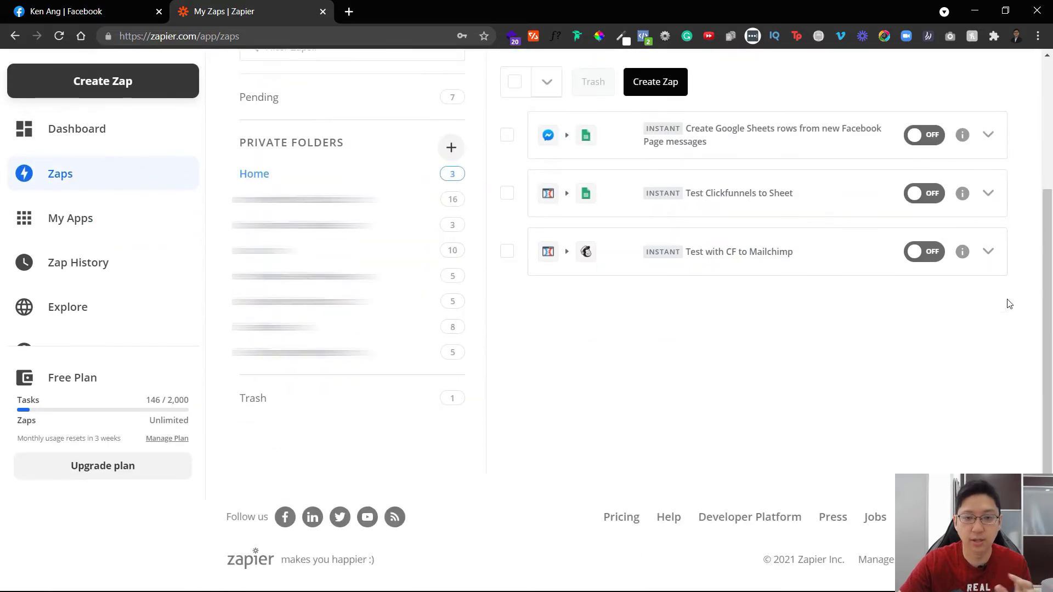
{"action": "scroll", "coordinate": [1008, 302], "scroll_direction": "up", "scroll_amount": 1}
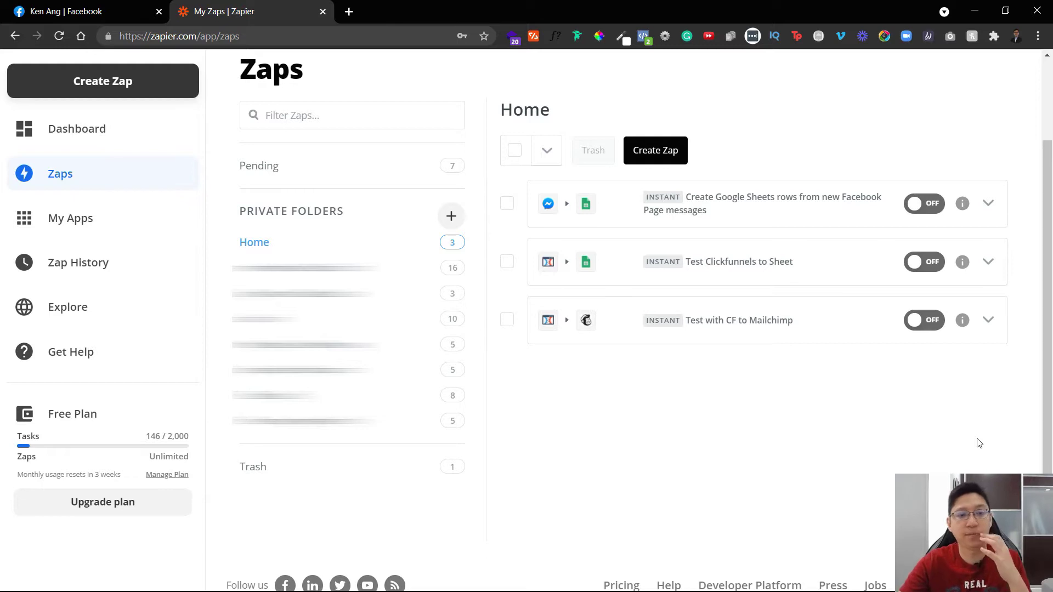
{"action": "left_click", "coordinate": [118, 91]}
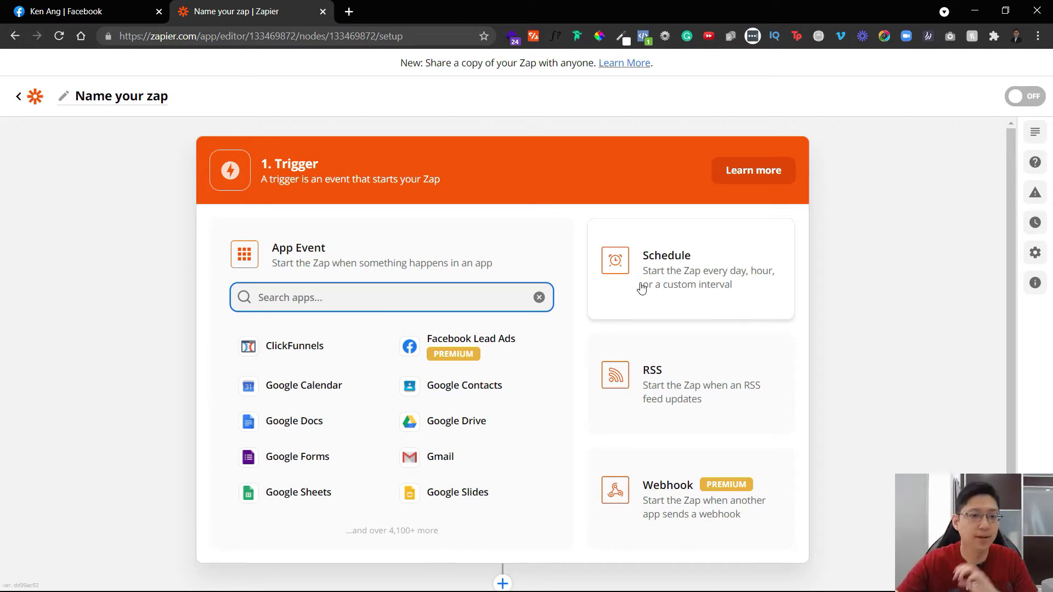
{"action": "left_click", "coordinate": [159, 98]}
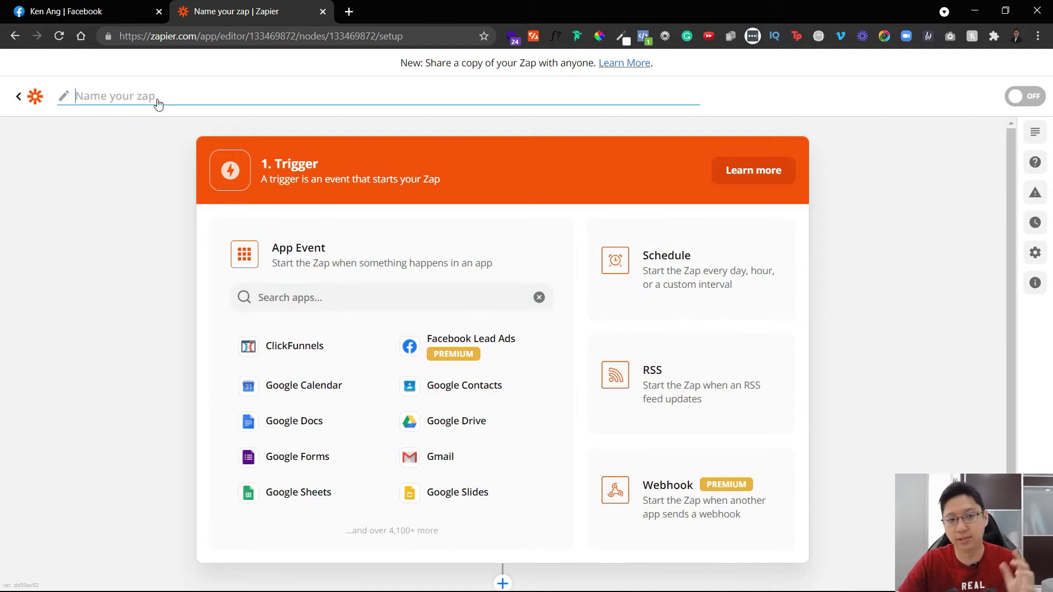
{"action": "type", "text": "Test Facebook Lead with Zapier"}
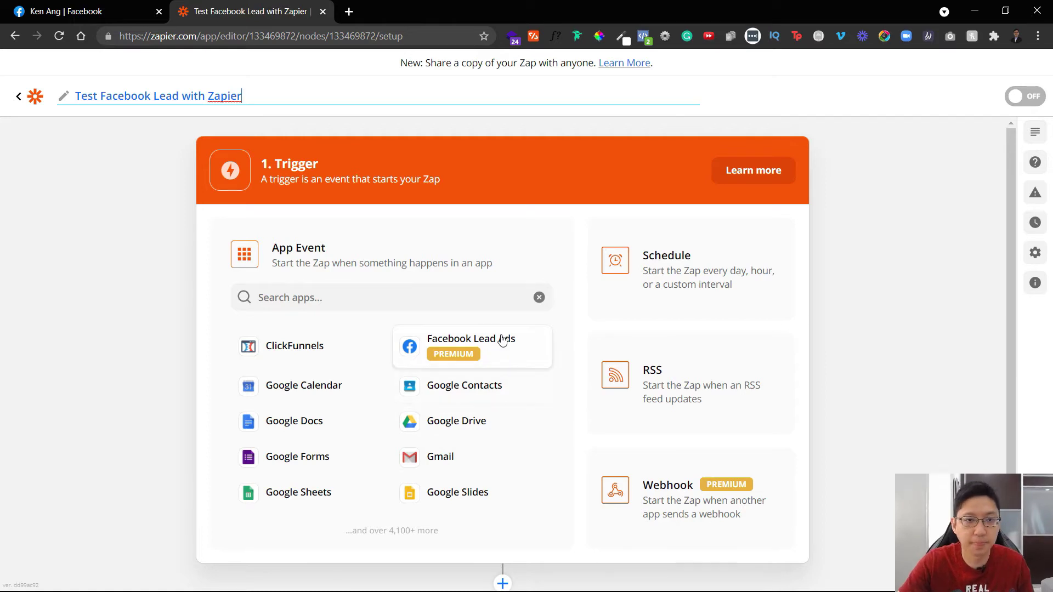
Step: Set the trigger app to Facebook Lead Ads with the New Lead event, and continue to the account choice
{"action": "left_click", "coordinate": [503, 339]}
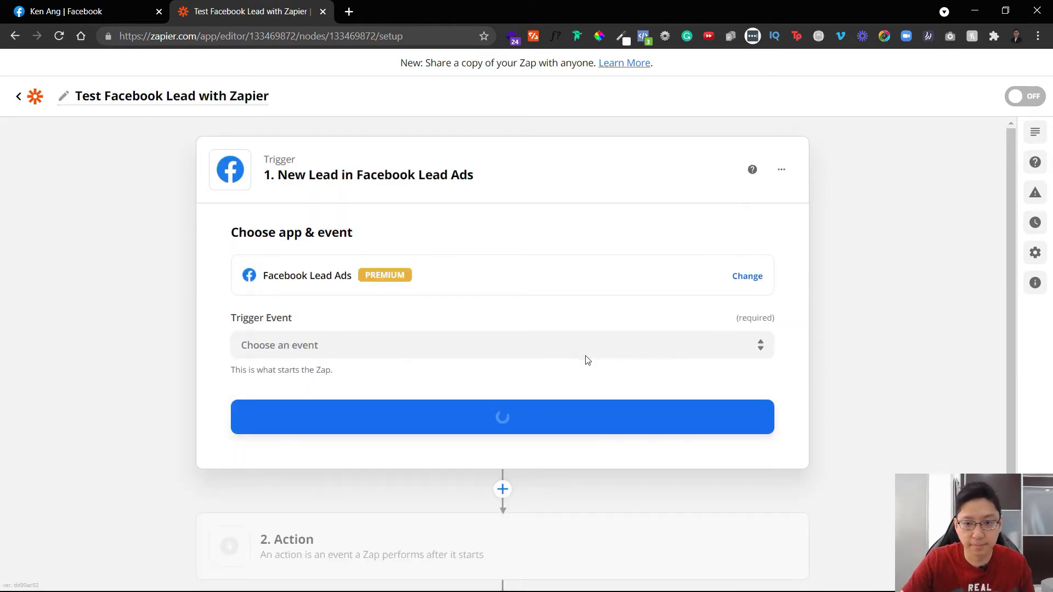
{"action": "left_click", "coordinate": [616, 341]}
{"action": "left_click", "coordinate": [517, 392]}
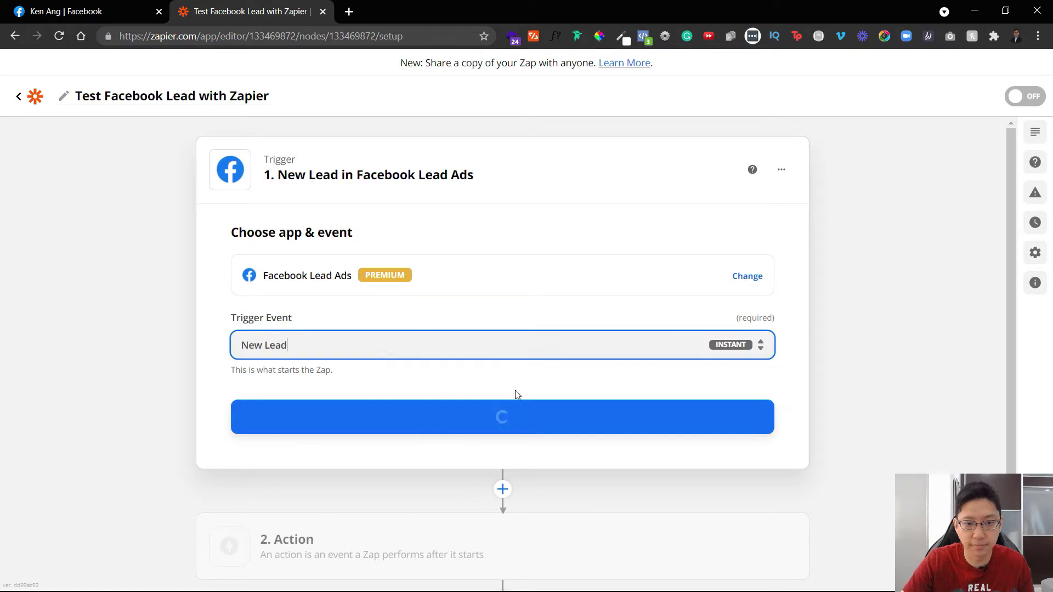
{"action": "left_click", "coordinate": [517, 431]}
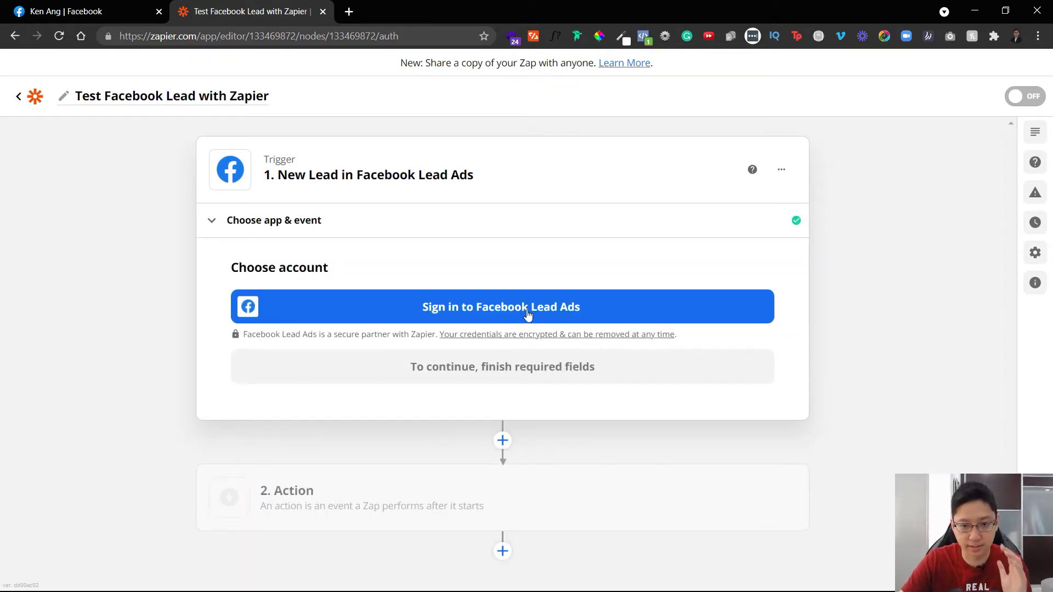
Step: Sign in to Facebook Lead Ads with the previously linked account and confirm the CAN2U Solutions business, page and ad account settings
{"action": "left_click", "coordinate": [528, 315]}
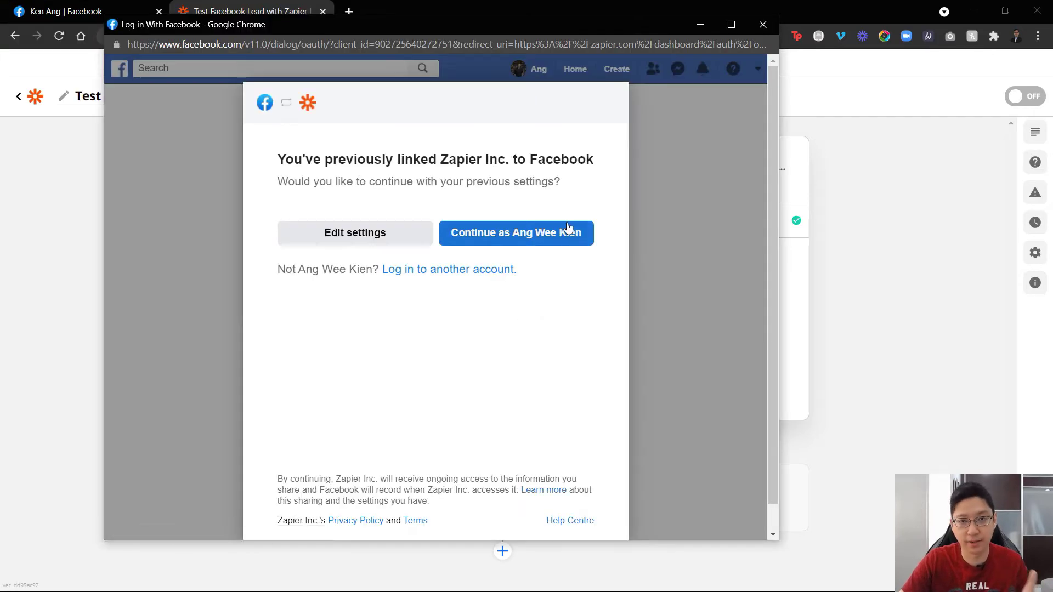
{"action": "left_click", "coordinate": [550, 242]}
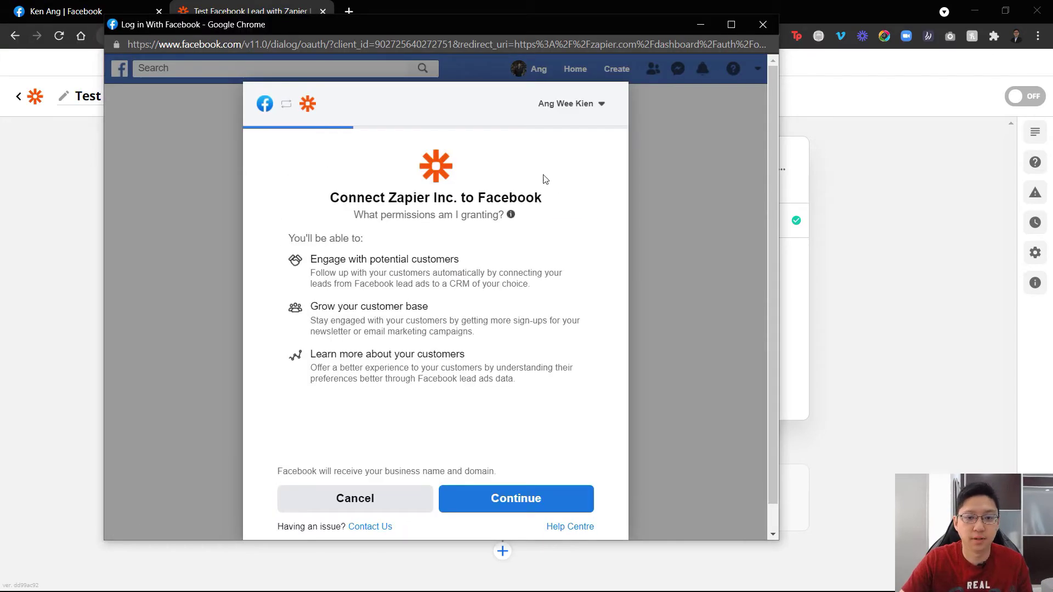
{"action": "scroll", "coordinate": [513, 438], "scroll_direction": "down", "scroll_amount": 1}
{"action": "left_click", "coordinate": [519, 470]}
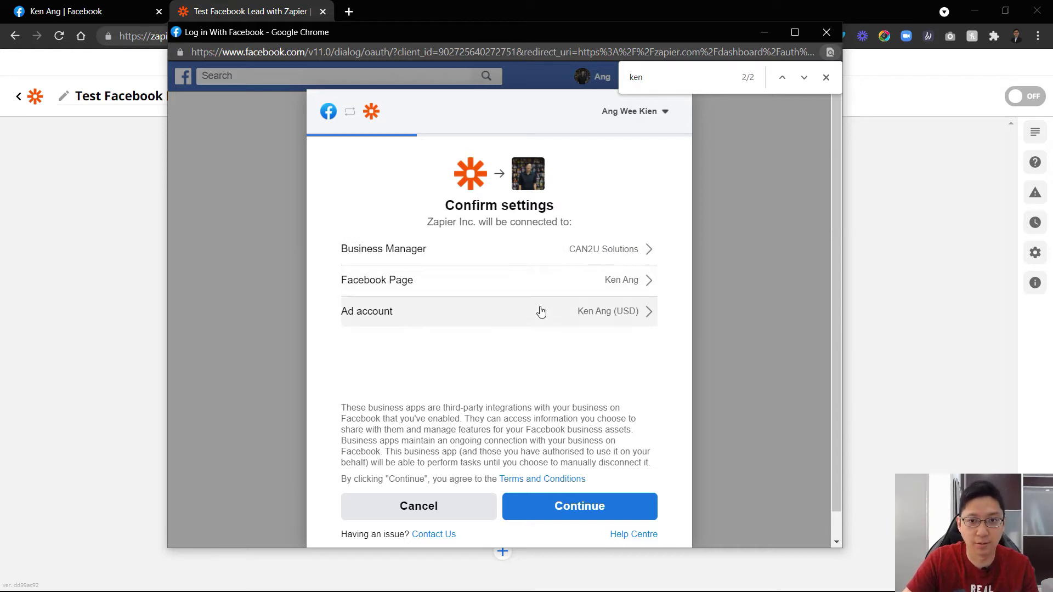
{"action": "key", "text": "Escape"}
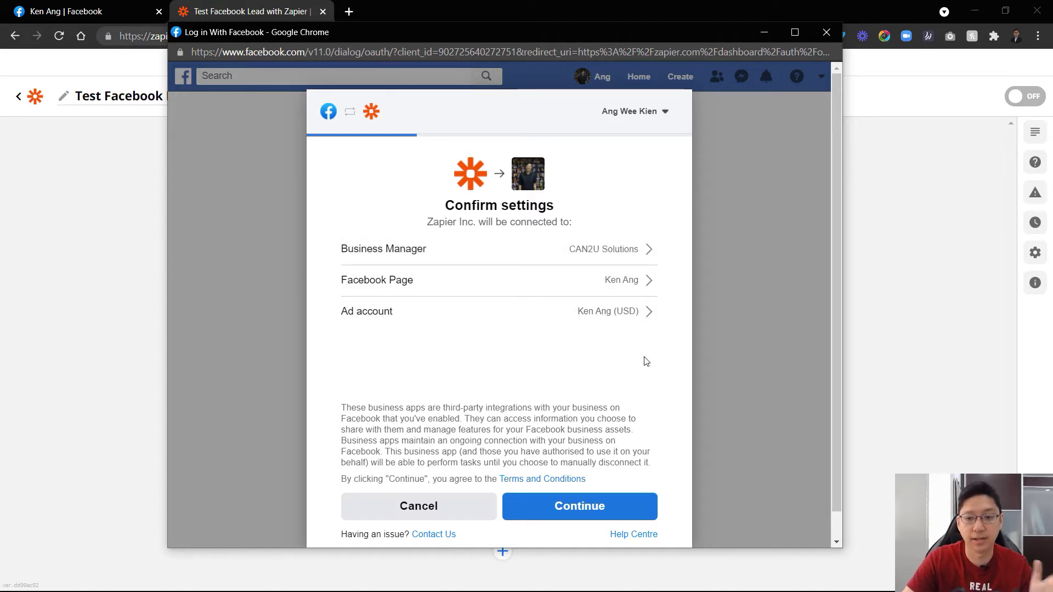
{"action": "left_click", "coordinate": [622, 507]}
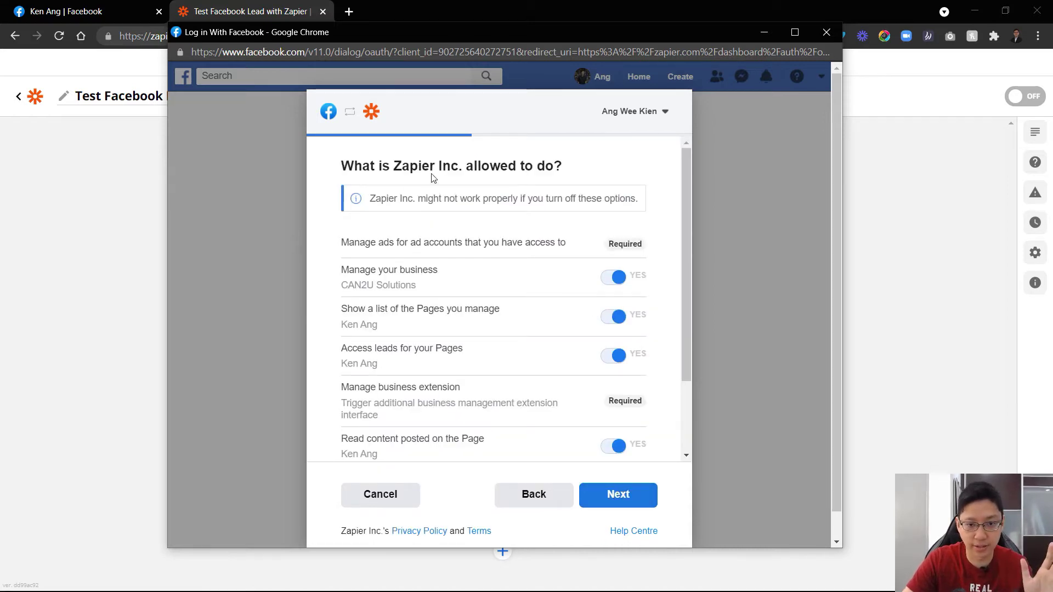
Step: Approve all requested Facebook permissions for Zapier and continue the trigger with the connected CAN2U Solutions page account
{"action": "scroll", "coordinate": [545, 322], "scroll_direction": "down", "scroll_amount": 3}
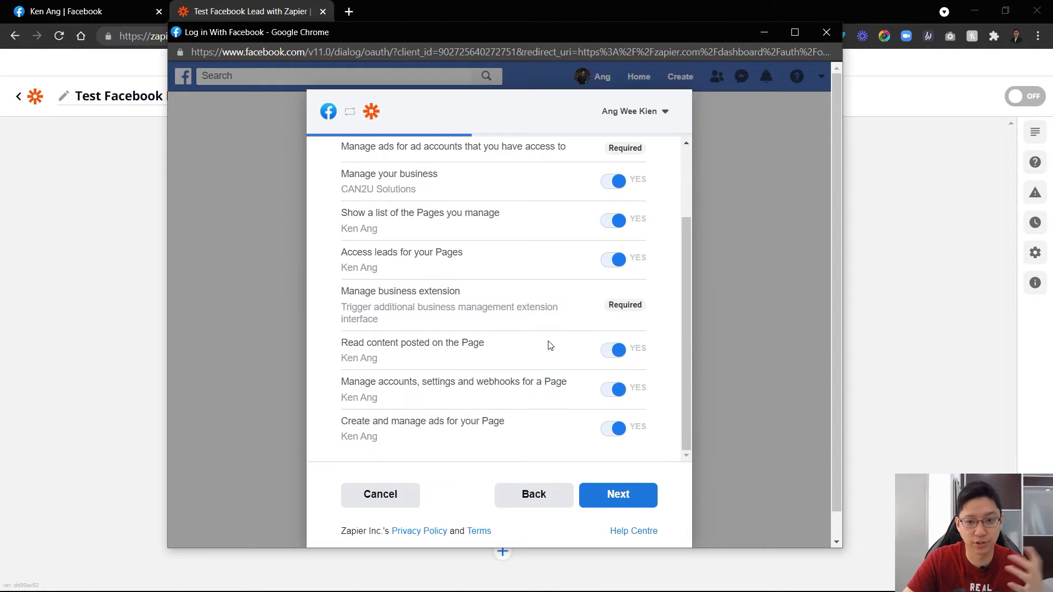
{"action": "scroll", "coordinate": [557, 333], "scroll_direction": "up", "scroll_amount": 2}
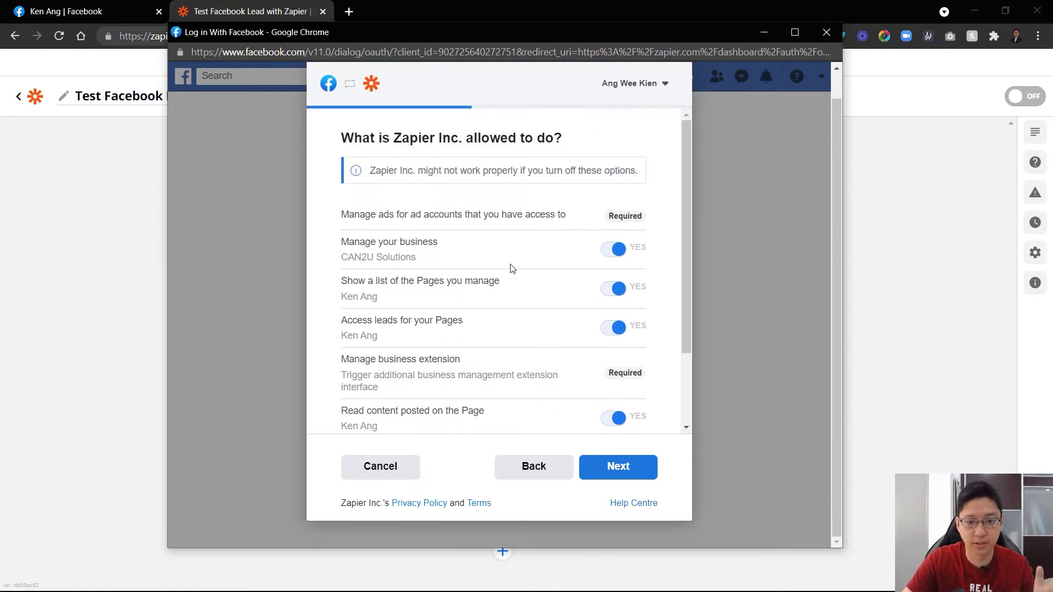
{"action": "scroll", "coordinate": [488, 329], "scroll_direction": "down", "scroll_amount": 3}
{"action": "left_click", "coordinate": [633, 468]}
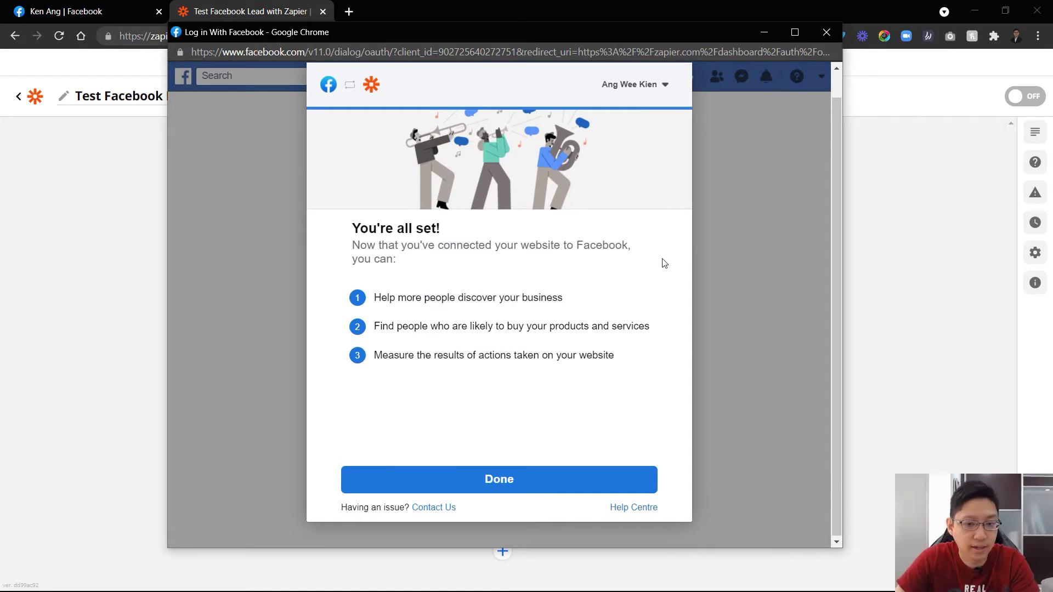
{"action": "left_click", "coordinate": [492, 487]}
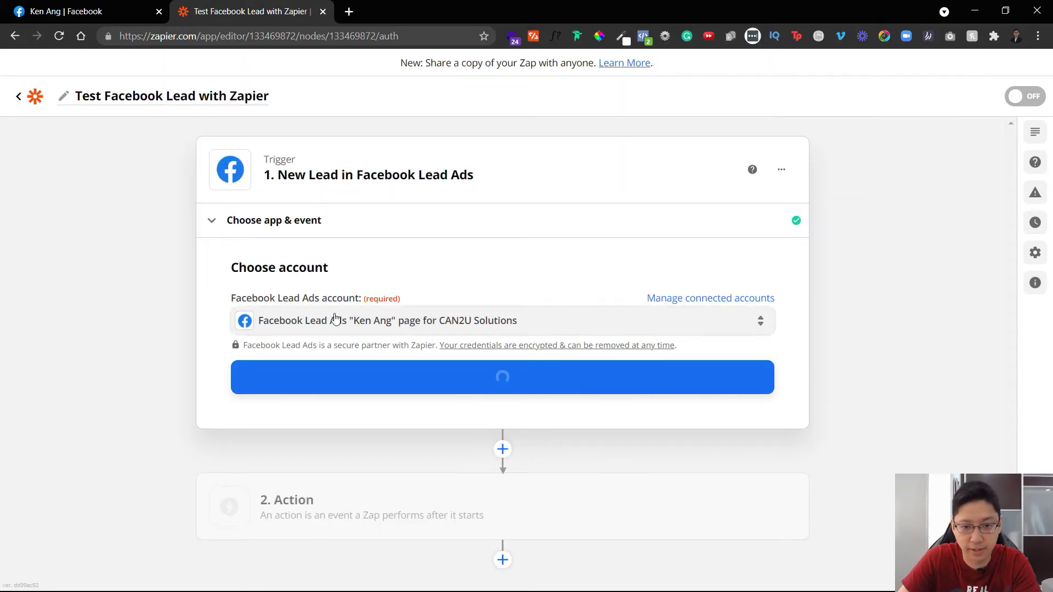
{"action": "left_click", "coordinate": [524, 388]}
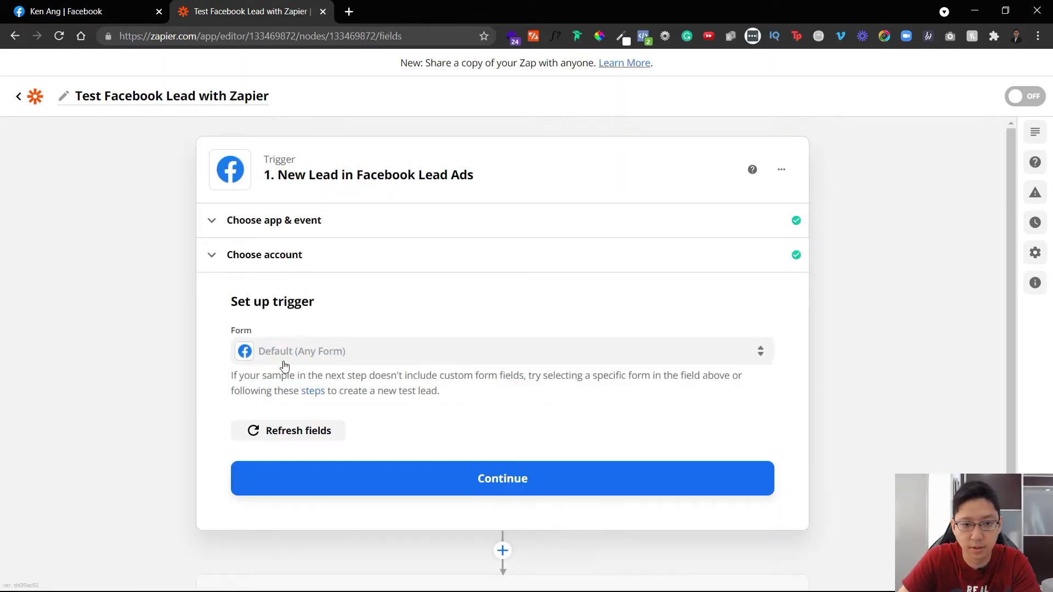
Step: Set the trigger's form to Digital Marketing Interest-copy, and test the trigger before continuing to the action
{"action": "left_click", "coordinate": [381, 357]}
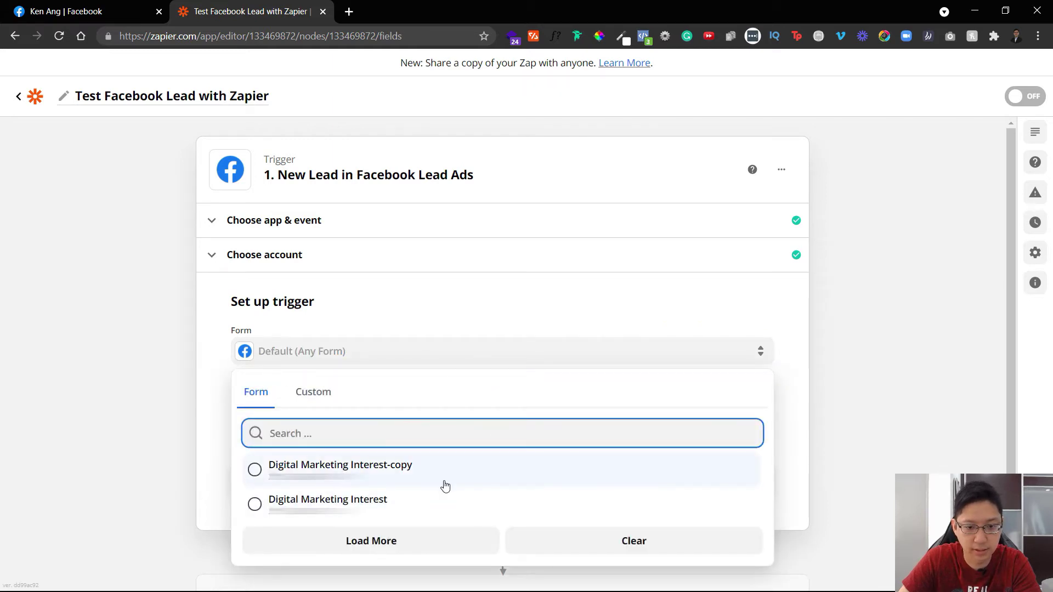
{"action": "left_click", "coordinate": [455, 470]}
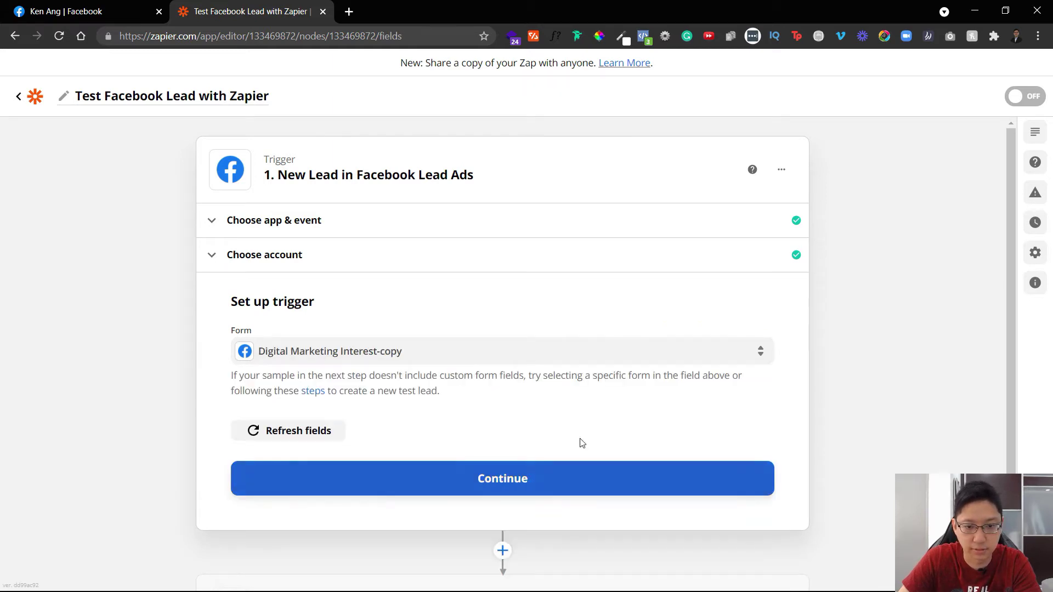
{"action": "left_click", "coordinate": [526, 486]}
{"action": "left_click", "coordinate": [500, 467]}
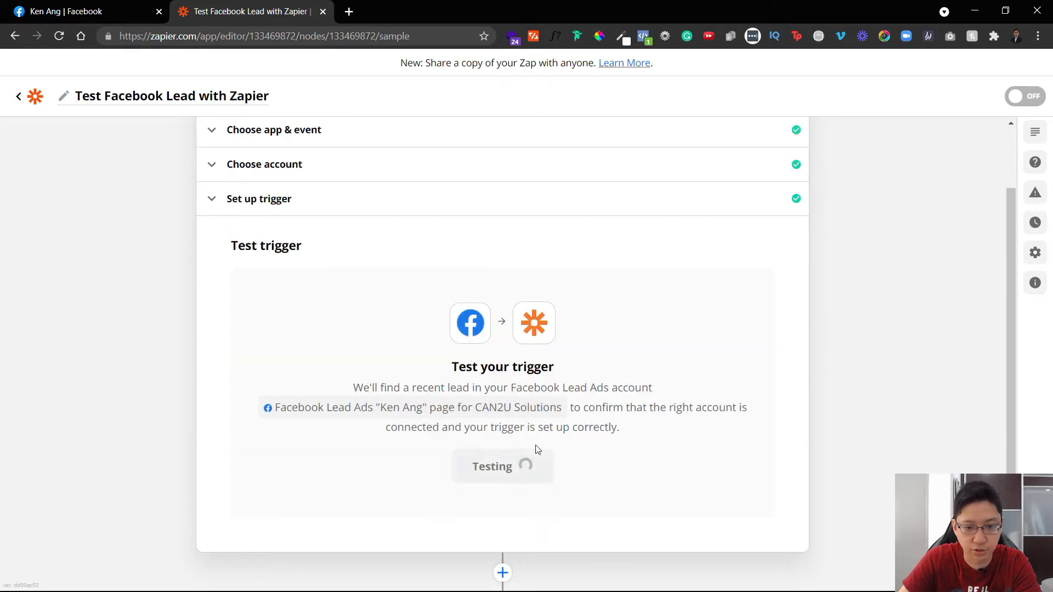
{"action": "left_click", "coordinate": [504, 438]}
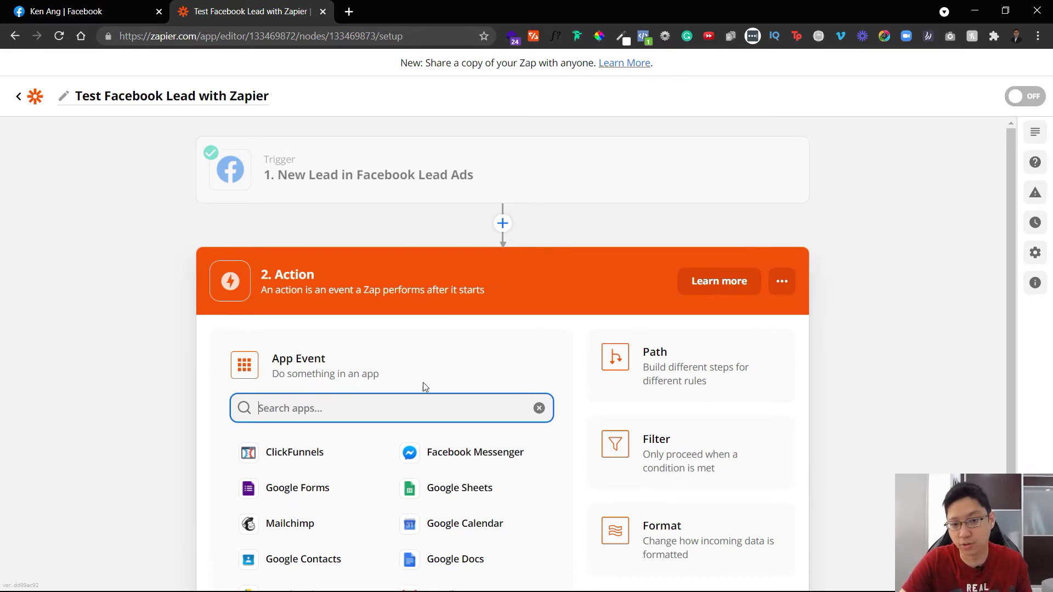
Step: Search the action apps for "google sheet", then for "active", and choose ActiveCampaign as the action app
{"action": "type", "text": "goo"}
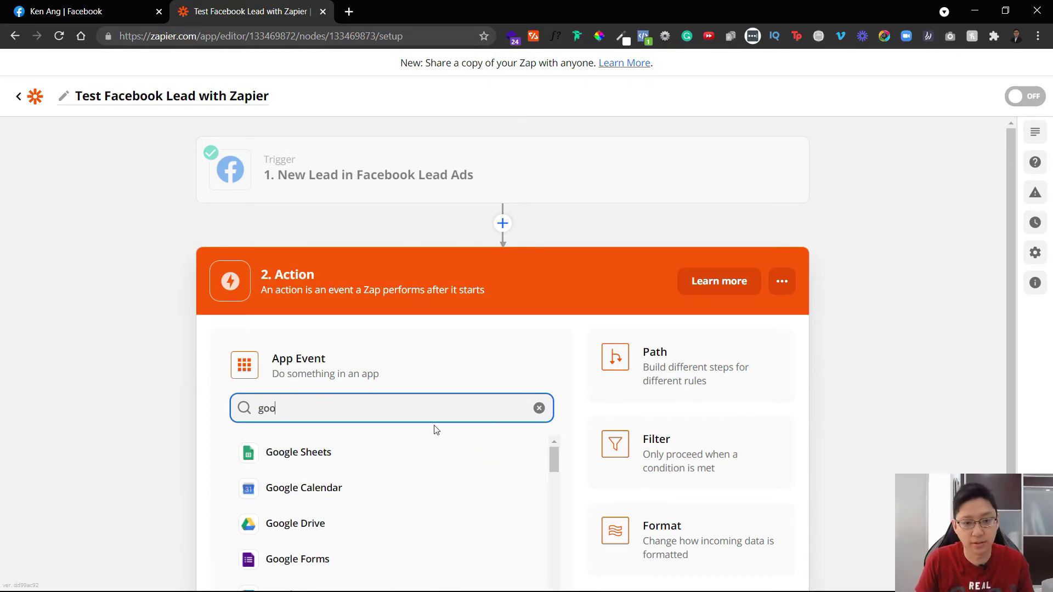
{"action": "type", "text": "gle sheet"}
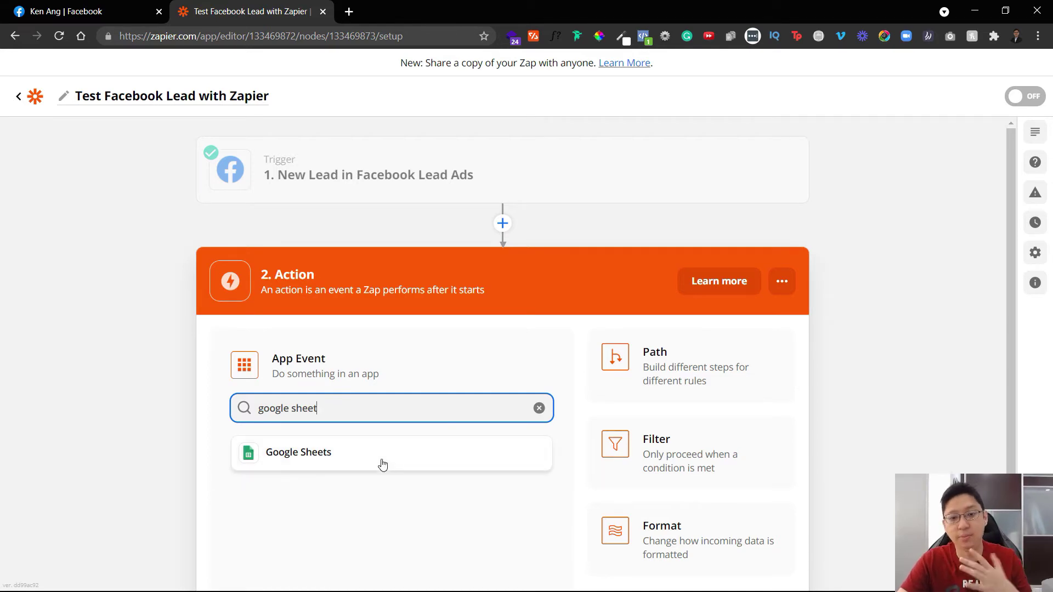
{"action": "double_click", "coordinate": [356, 420]}
{"action": "triple_click", "coordinate": [354, 418]}
{"action": "type", "text": "active"}
{"action": "left_click", "coordinate": [343, 449]}
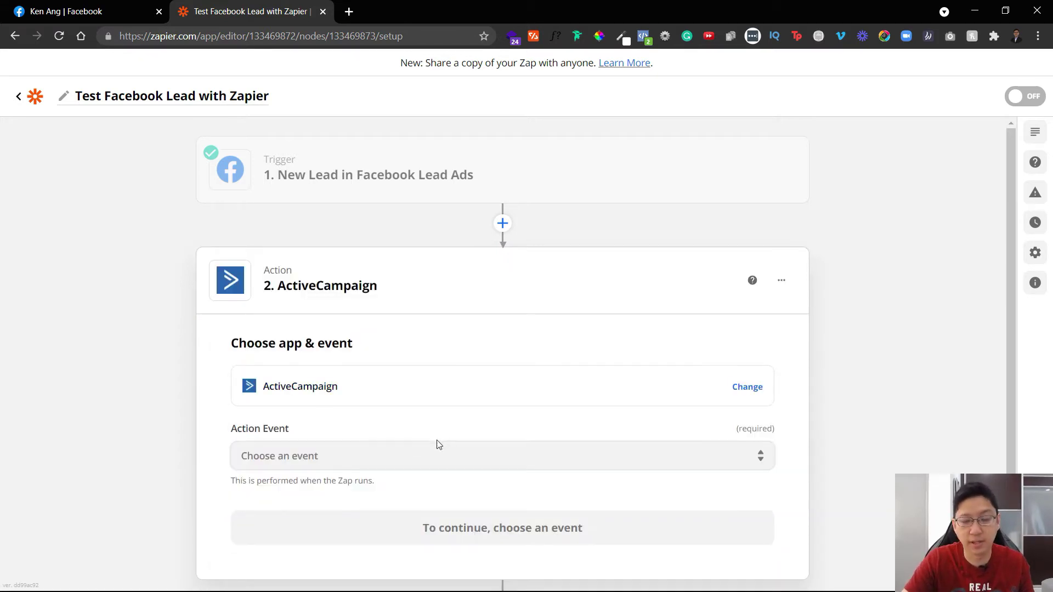
Step: Change the action app to Email by Zapier
{"action": "left_click", "coordinate": [748, 389]}
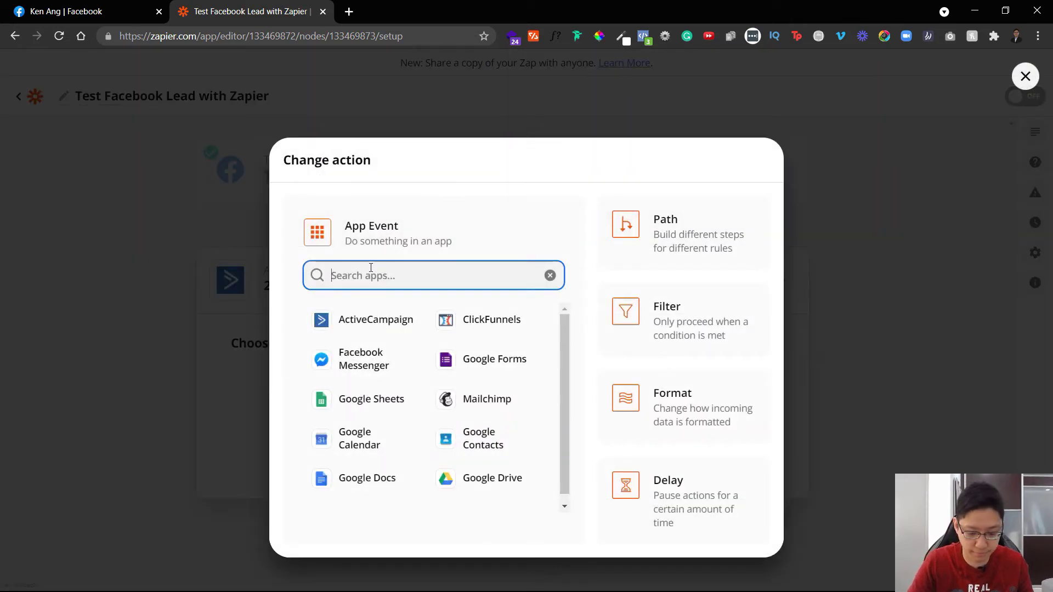
{"action": "type", "text": "email"}
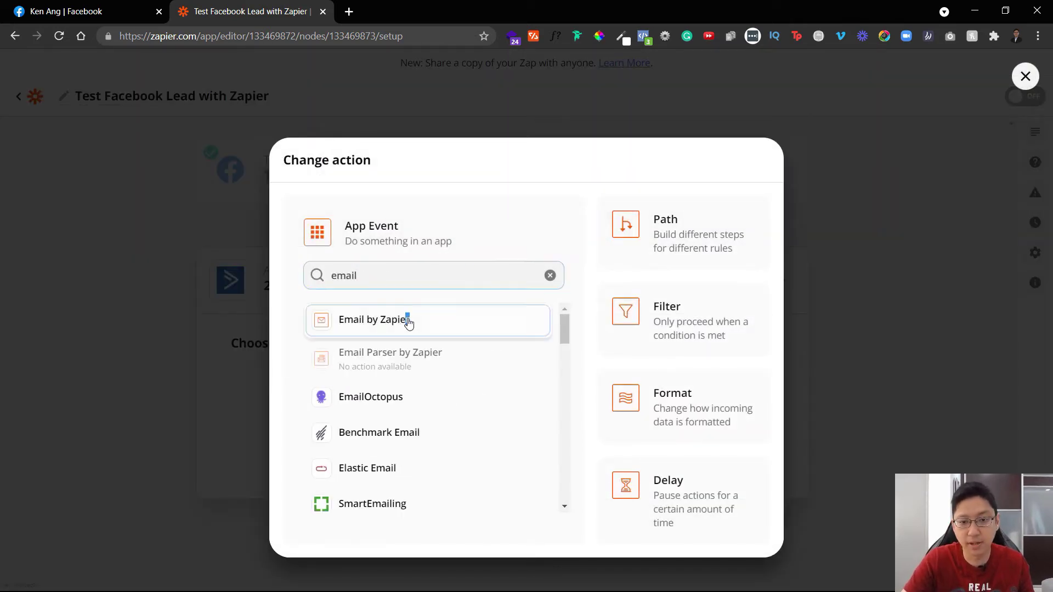
{"action": "left_click", "coordinate": [409, 323]}
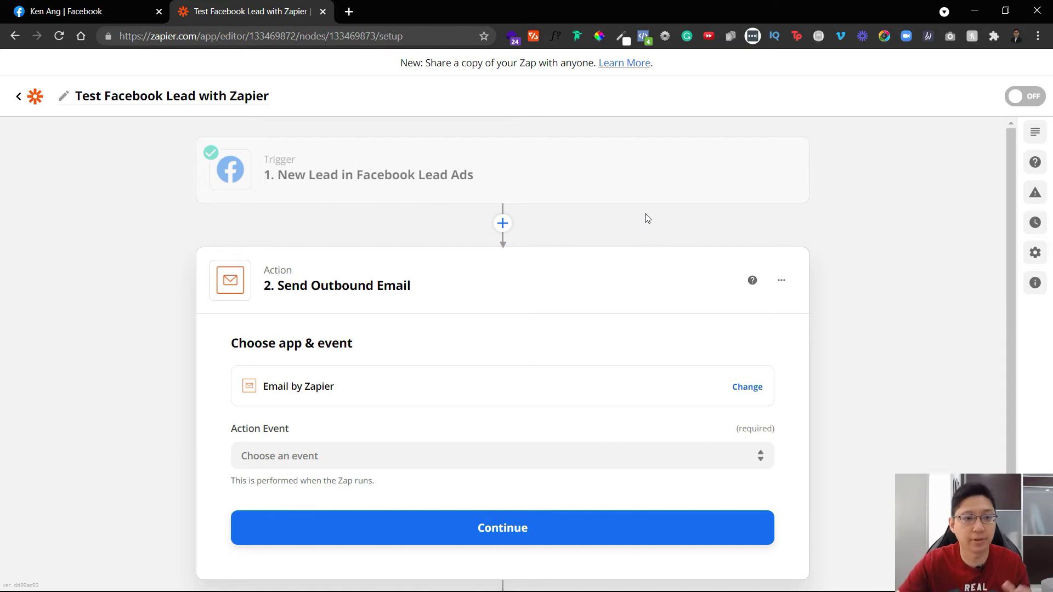
Step: Leave the Zap editor and add a new Facebook Lead Ads (Legacy) connection among the account's apps
{"action": "left_click", "coordinate": [36, 95]}
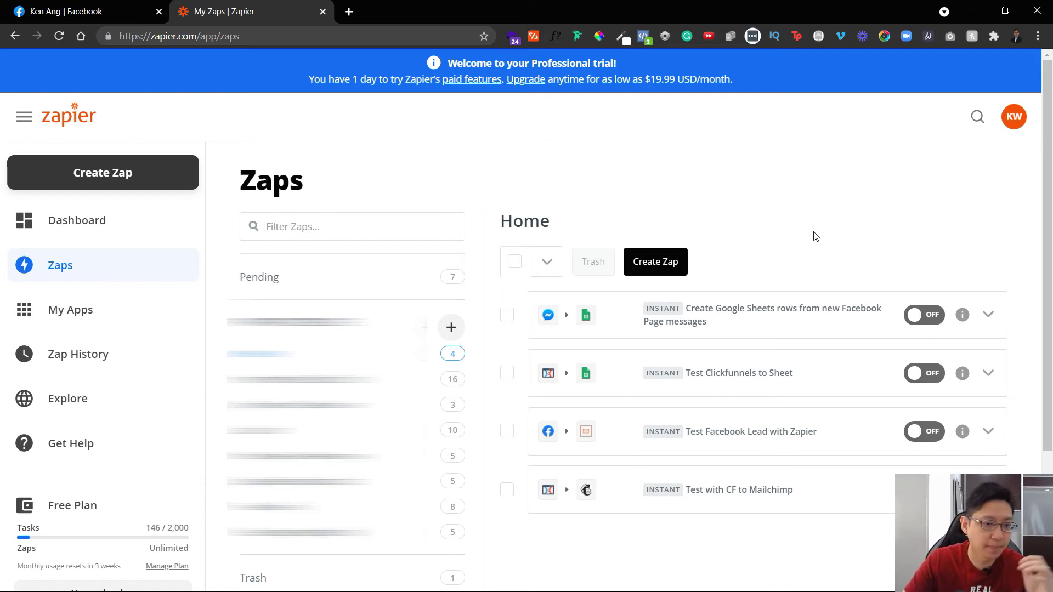
{"action": "left_click", "coordinate": [110, 313]}
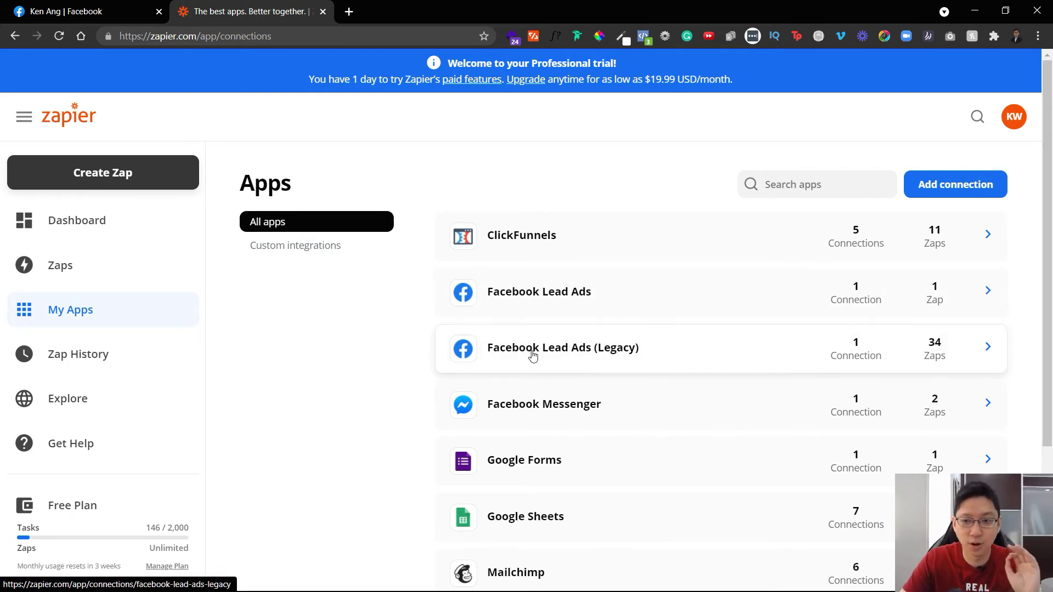
{"action": "left_click", "coordinate": [966, 191]}
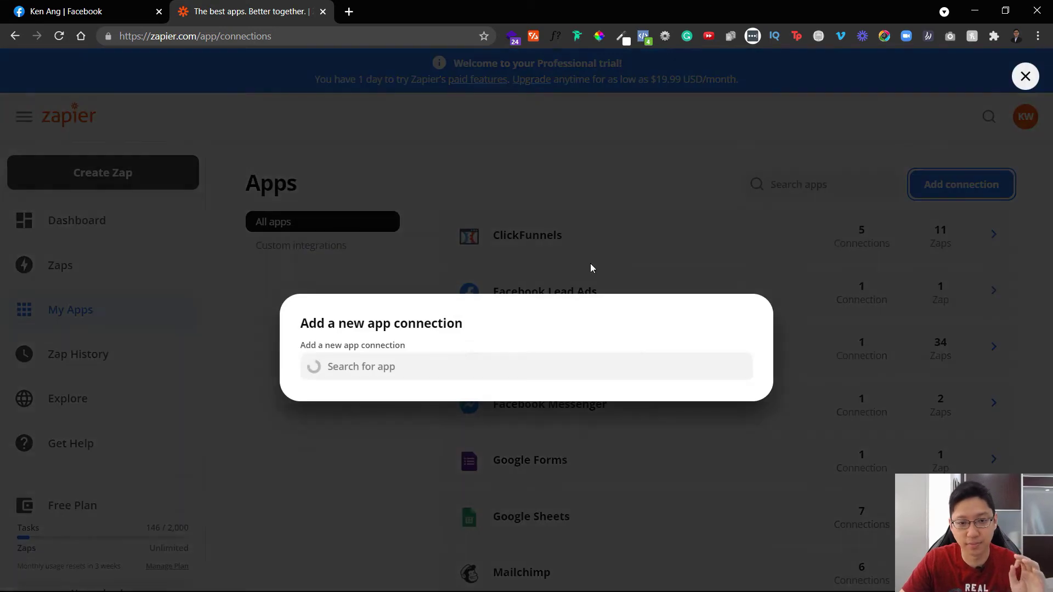
{"action": "left_click", "coordinate": [521, 276]}
{"action": "type", "text": "facebook"}
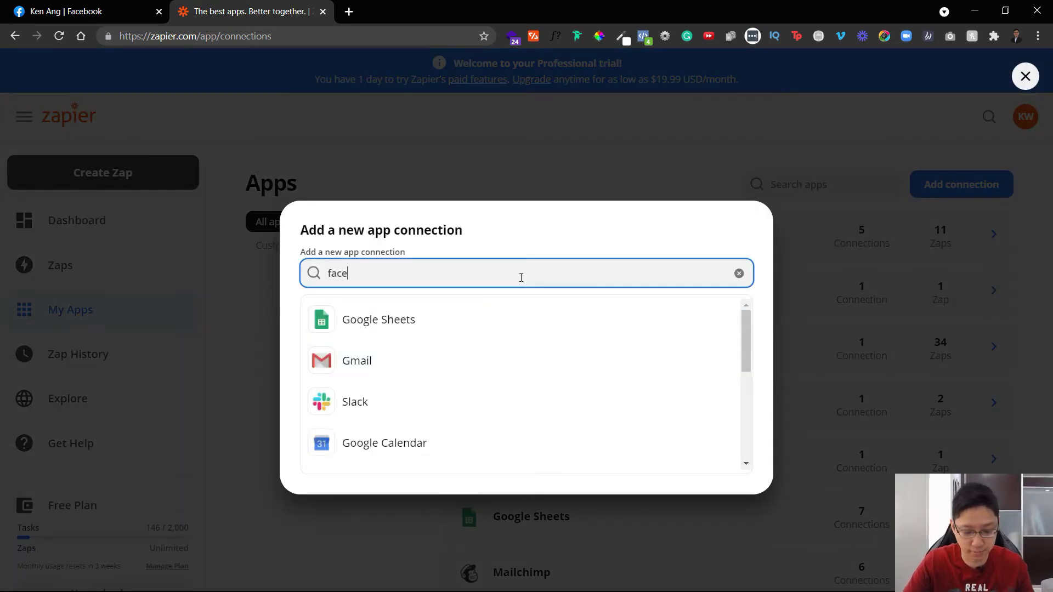
{"action": "left_click_drag", "start_coordinate": [743, 335], "coordinate": [731, 444]}
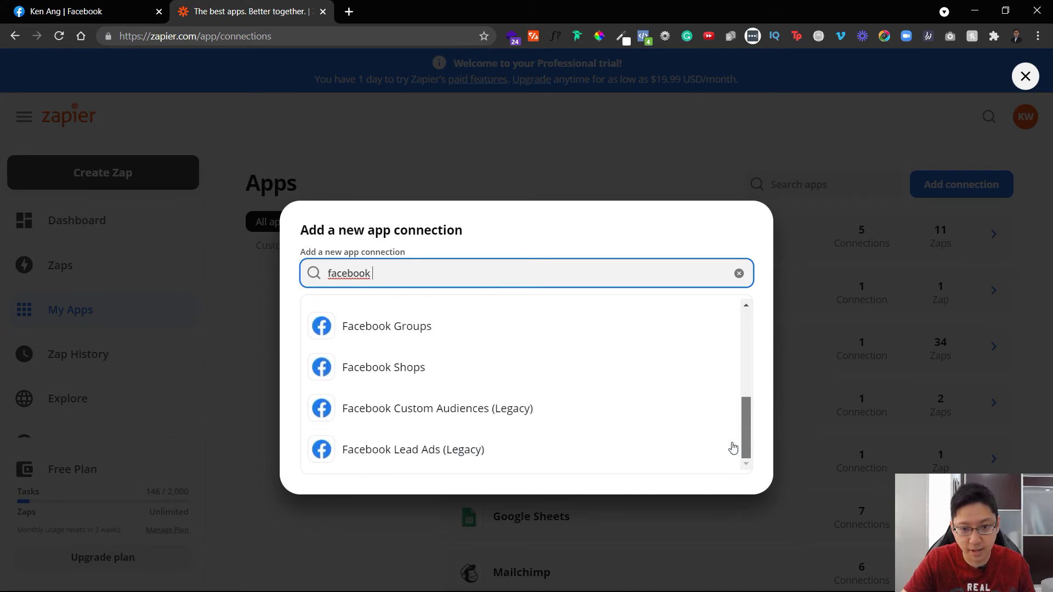
{"action": "left_click", "coordinate": [435, 456]}
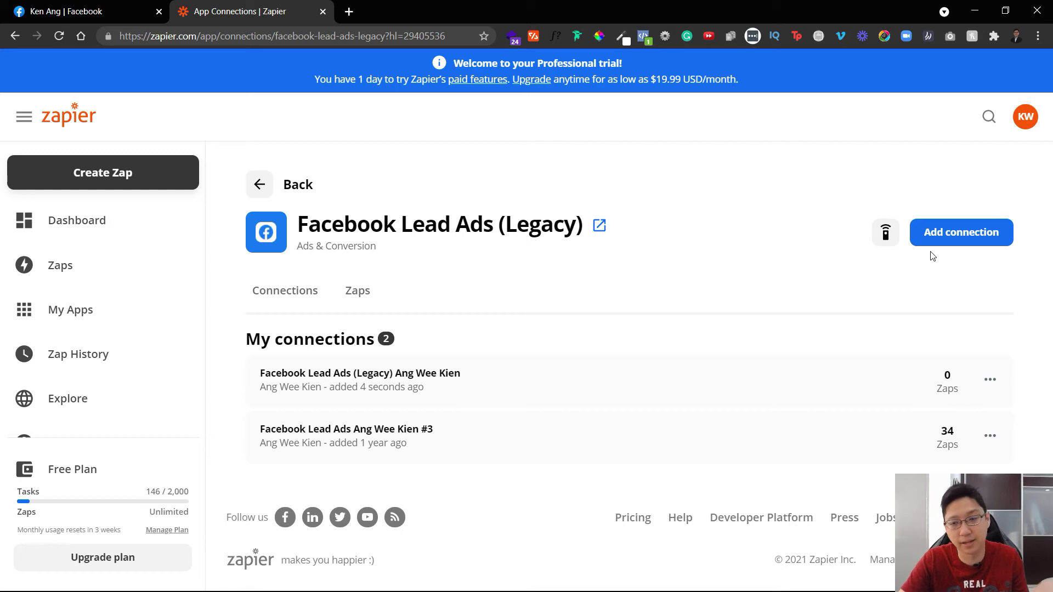
Step: Add another Facebook Lead Ads (Legacy) connection and start a new Zap from the app's integrations page
{"action": "left_click", "coordinate": [979, 244]}
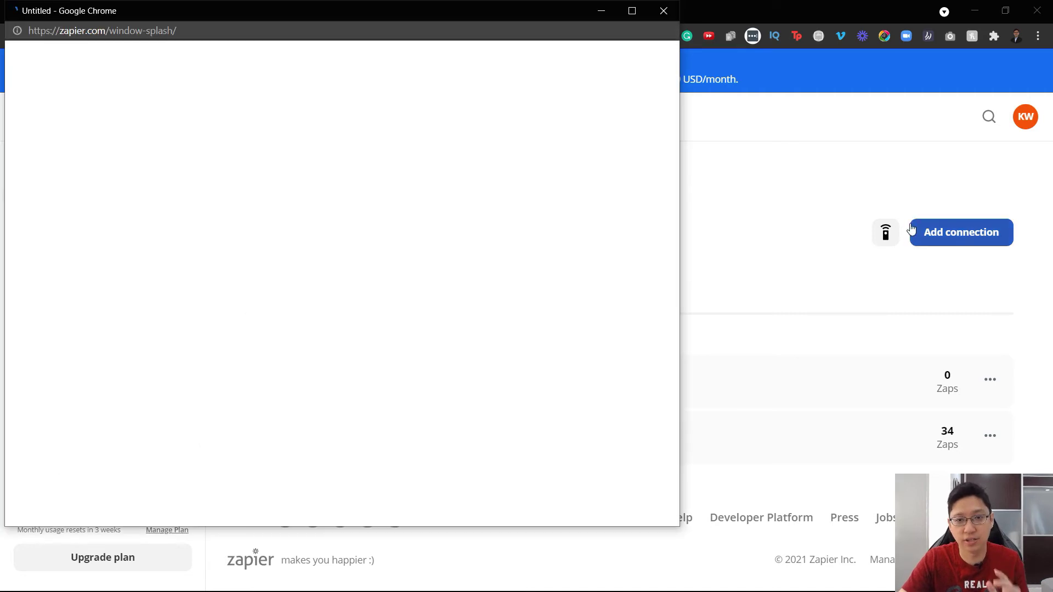
{"action": "left_click_drag", "start_coordinate": [494, 14], "coordinate": [682, 35]}
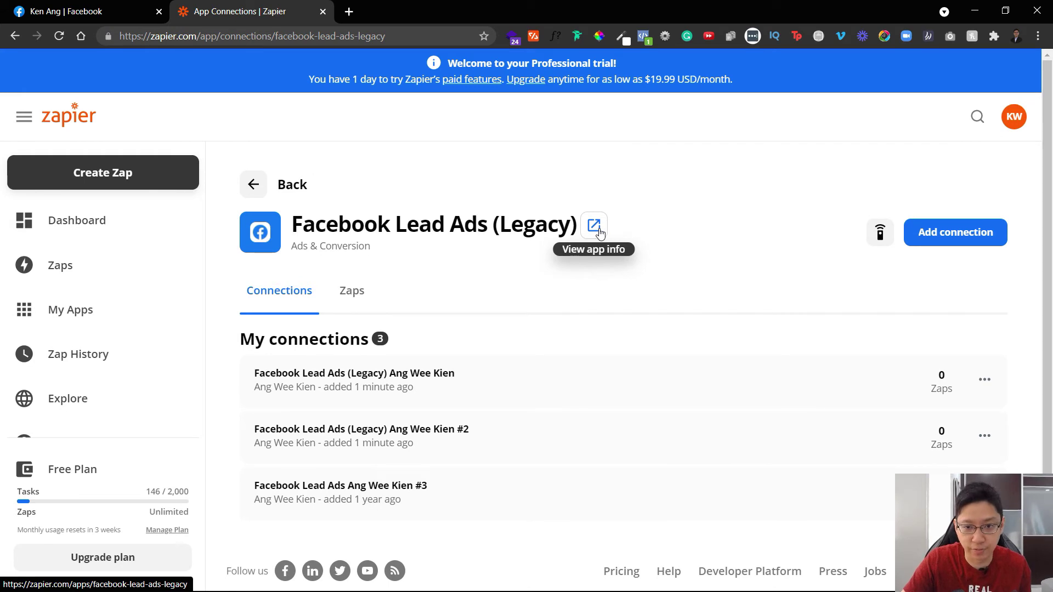
{"action": "left_click", "coordinate": [593, 226]}
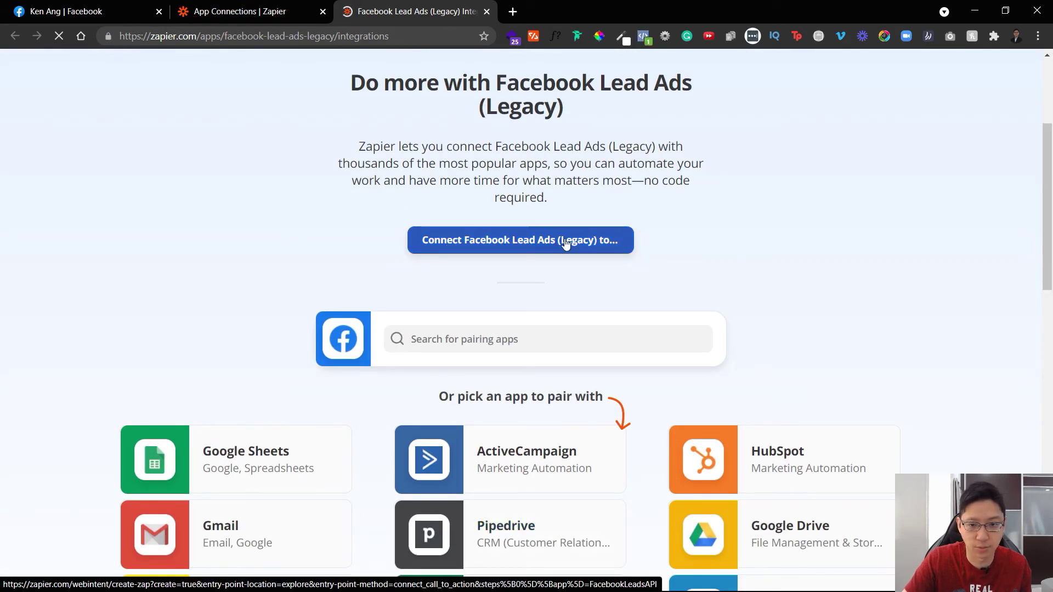
{"action": "scroll", "coordinate": [565, 244], "scroll_direction": "up", "scroll_amount": 2}
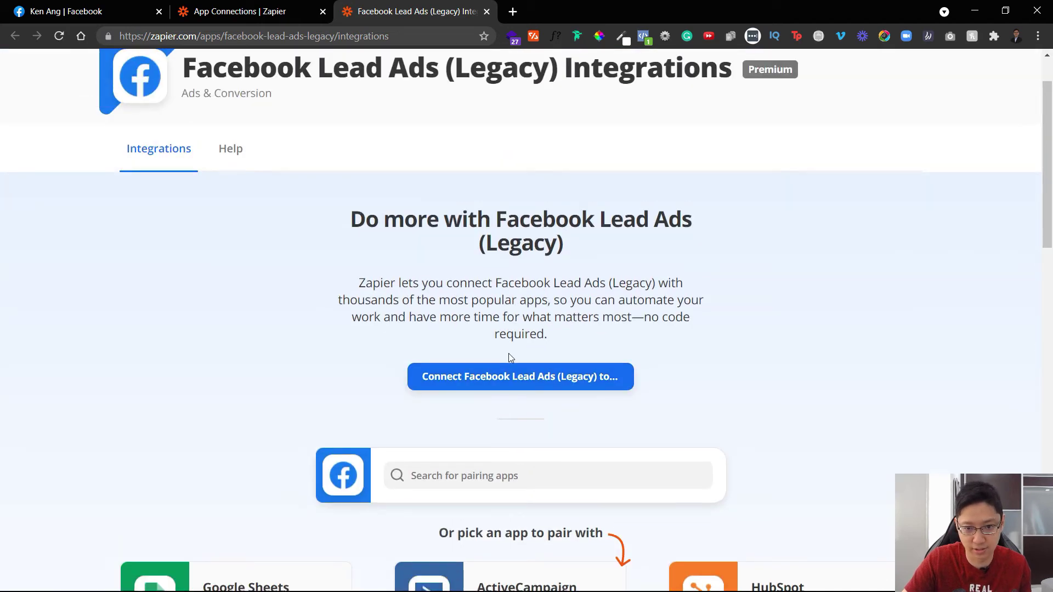
{"action": "left_click", "coordinate": [503, 368]}
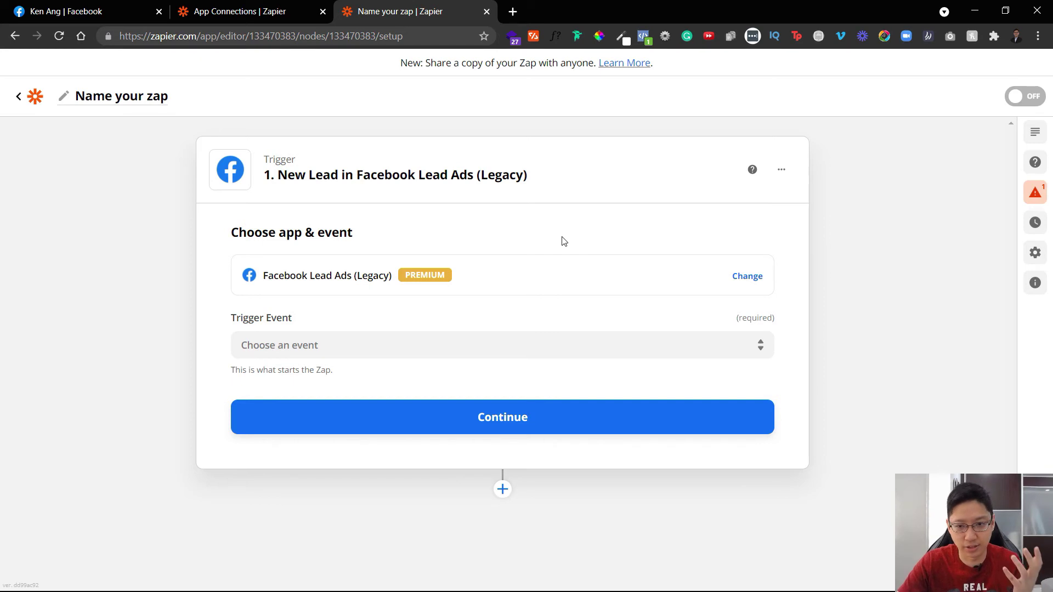
Step: Set the trigger event to New Lead and continue to the account choice
{"action": "left_click", "coordinate": [388, 345]}
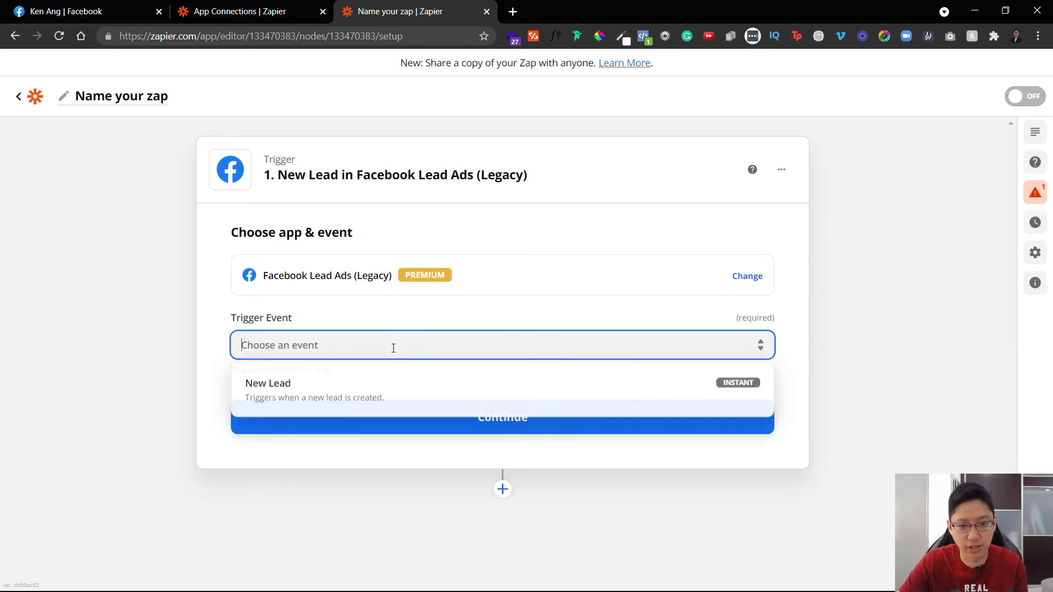
{"action": "left_click", "coordinate": [358, 384]}
{"action": "left_click", "coordinate": [516, 419]}
{"action": "left_click", "coordinate": [516, 418]}
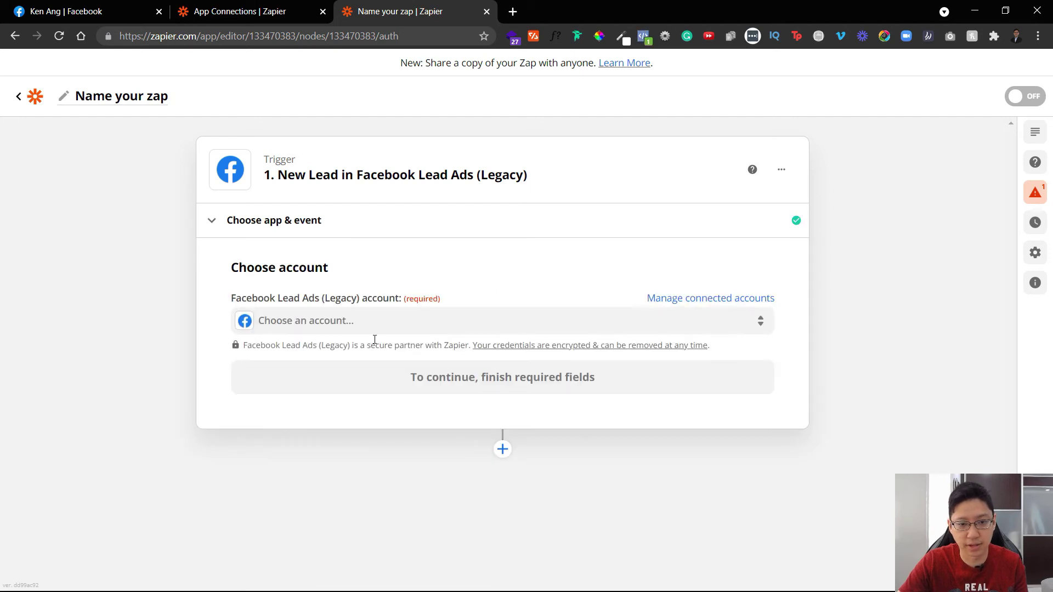
Step: Choose the Facebook Lead Ads (Legacy) account ending in #2 for the trigger and continue to the trigger setup
{"action": "left_click", "coordinate": [386, 329]}
{"action": "left_click", "coordinate": [475, 507]}
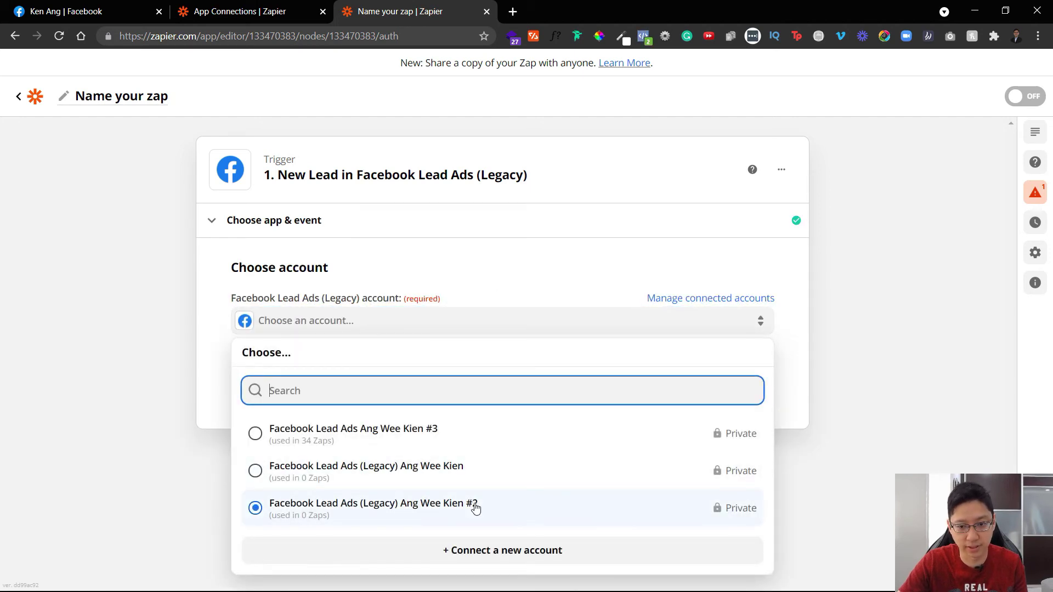
{"action": "left_click", "coordinate": [110, 388]}
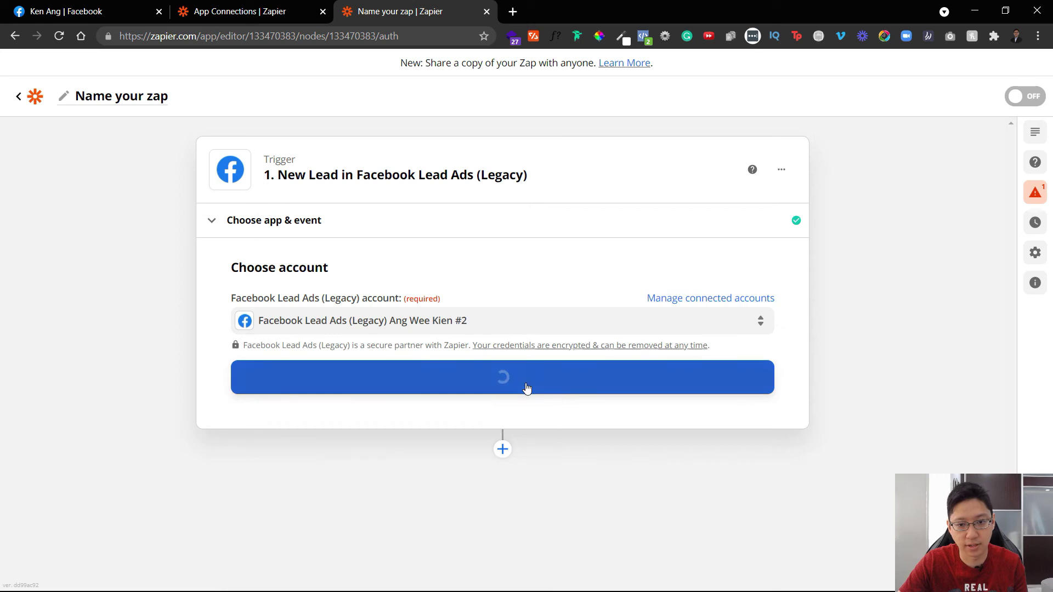
{"action": "left_click", "coordinate": [530, 378]}
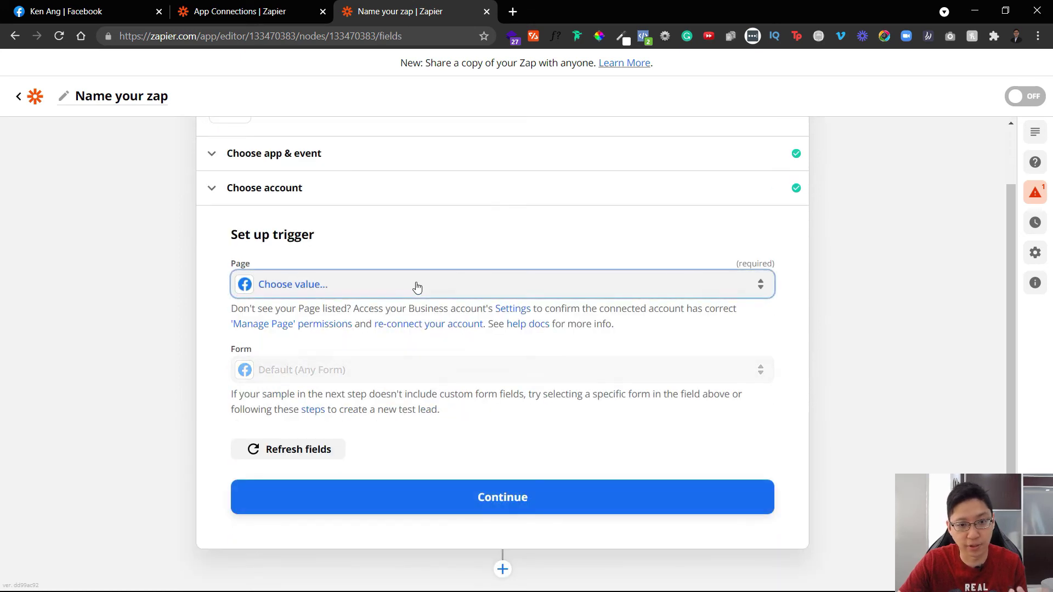
Step: Set the trigger's page to the owner's Facebook page and the form to Digital Marketing Interest-copy, and continue to the trigger test
{"action": "left_click", "coordinate": [417, 286]}
{"action": "type", "text": "ken ang"}
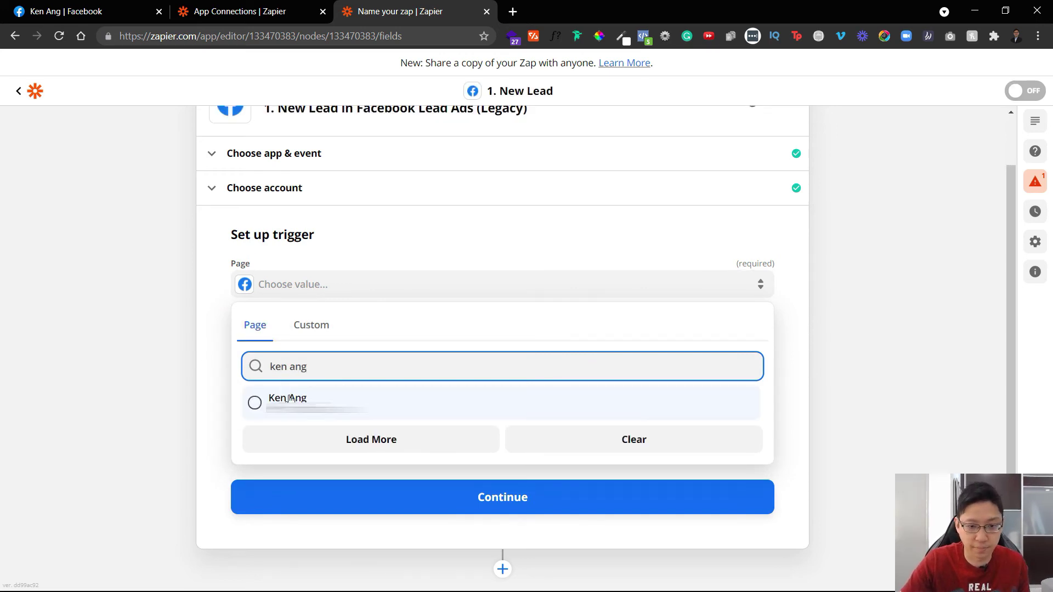
{"action": "left_click", "coordinate": [313, 398]}
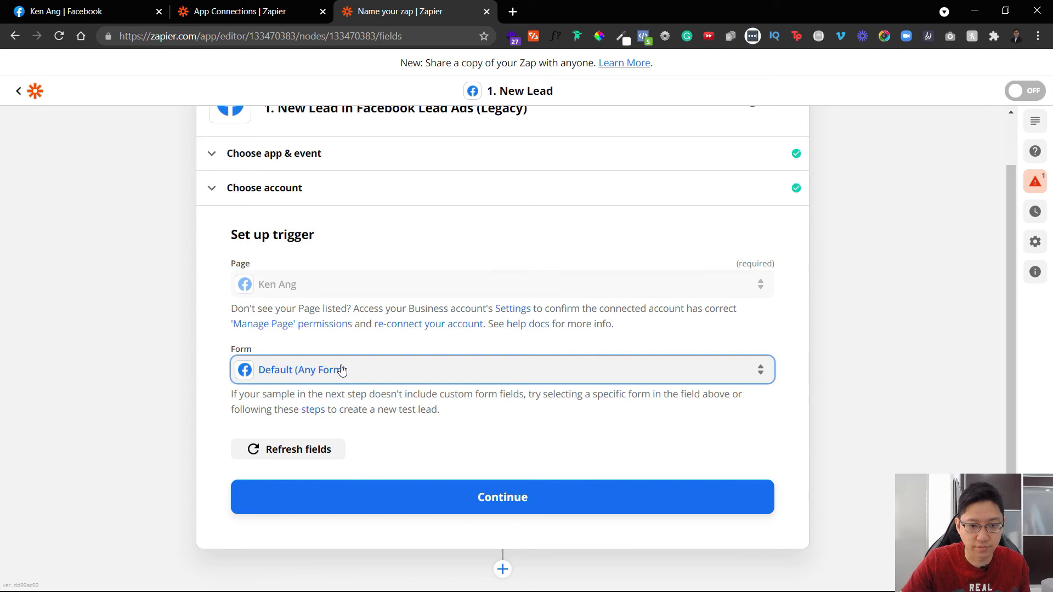
{"action": "left_click", "coordinate": [342, 370]}
{"action": "left_click", "coordinate": [339, 508]}
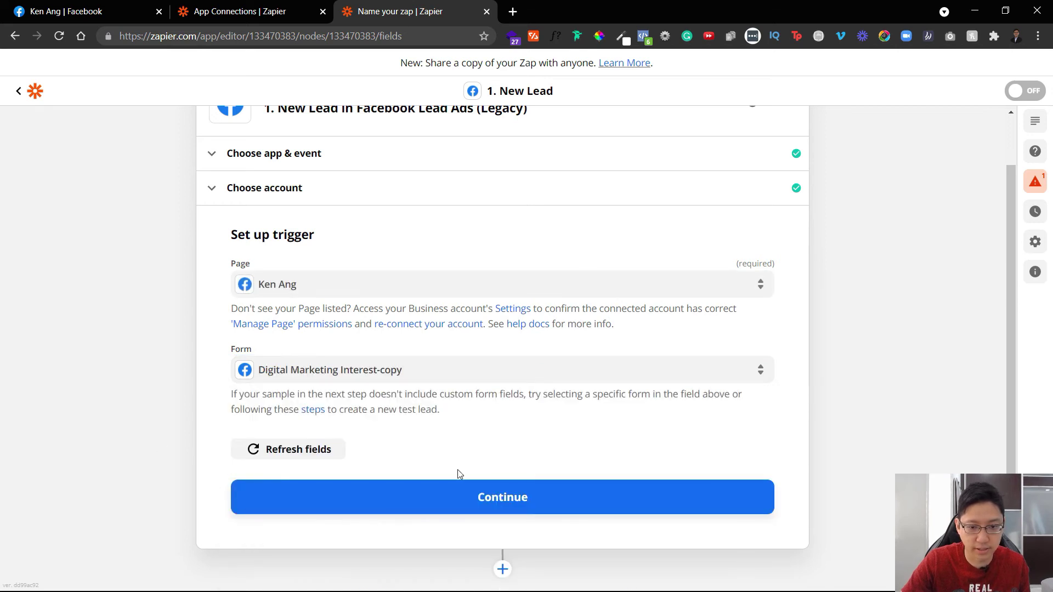
{"action": "left_click", "coordinate": [458, 505]}
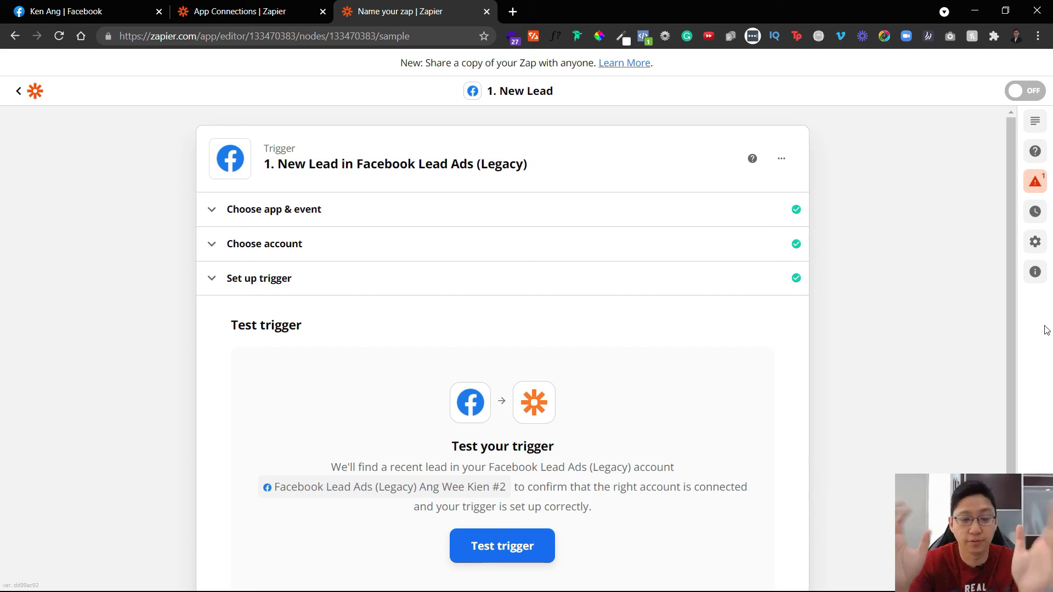
{"action": "scroll", "coordinate": [784, 386], "scroll_direction": "down", "scroll_amount": 2}
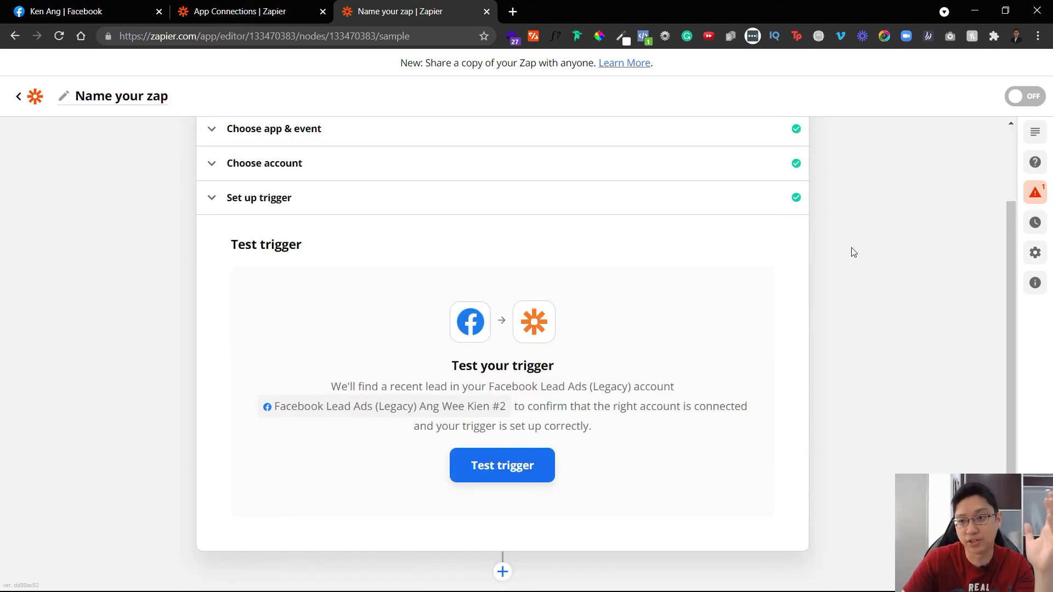
{"action": "scroll", "coordinate": [884, 339], "scroll_direction": "up", "scroll_amount": 2}
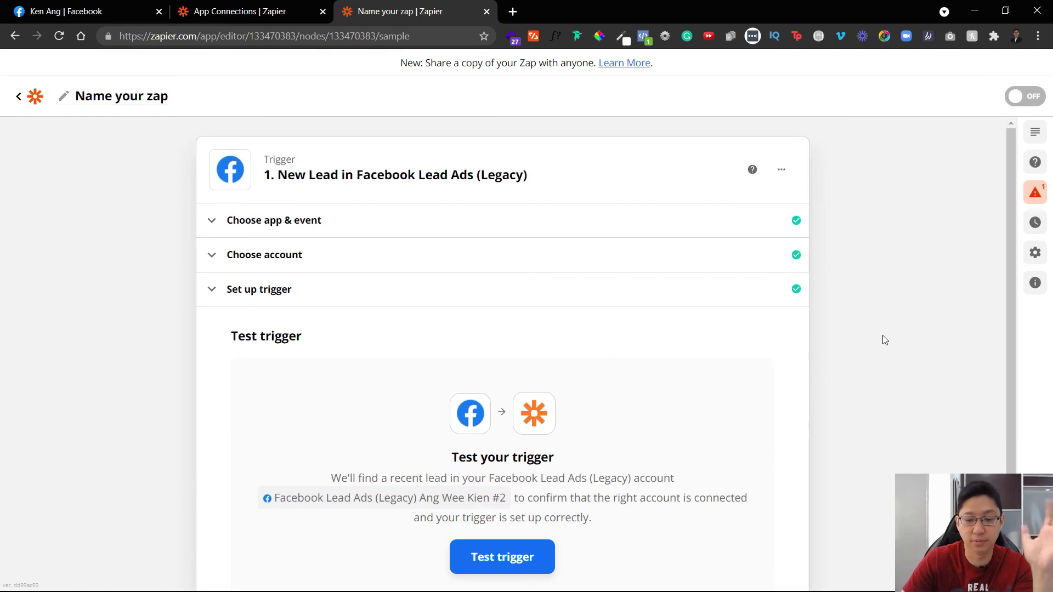